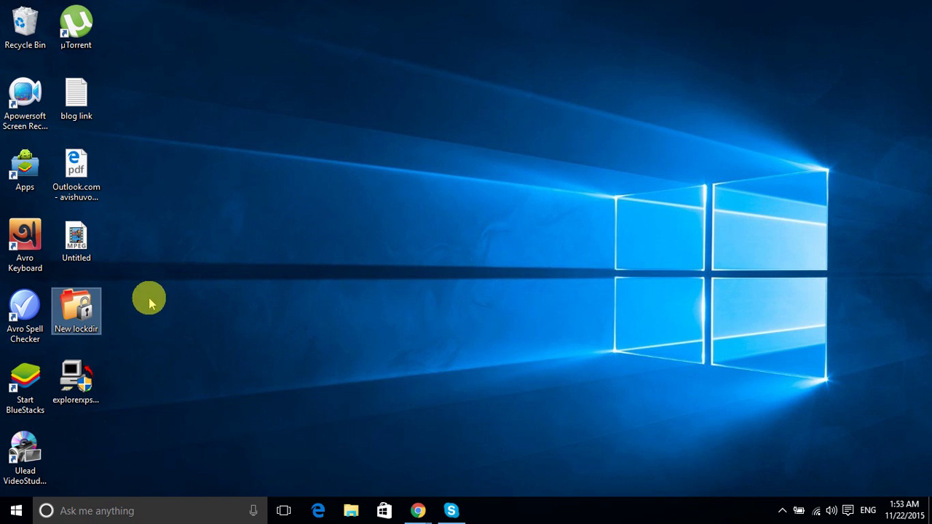
pyautogui.click(218, 266)
pyautogui.rightClick(308, 161)
pyautogui.click(342, 197)
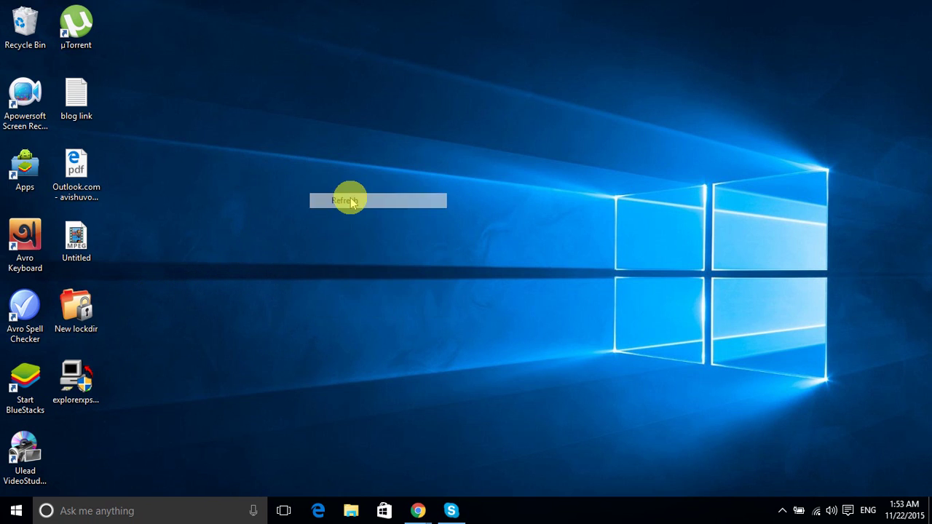
pyautogui.rightClick(349, 195)
pyautogui.click(371, 233)
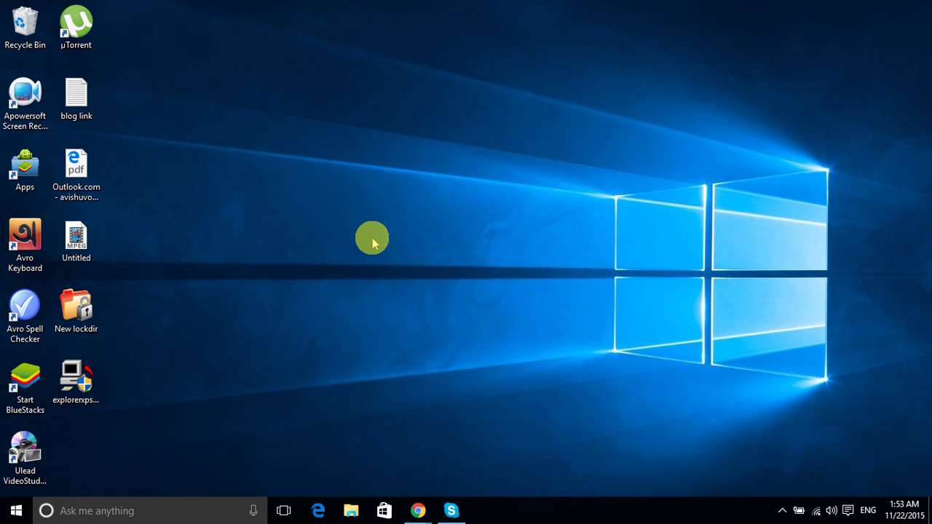
pyautogui.rightClick(370, 218)
pyautogui.click(410, 266)
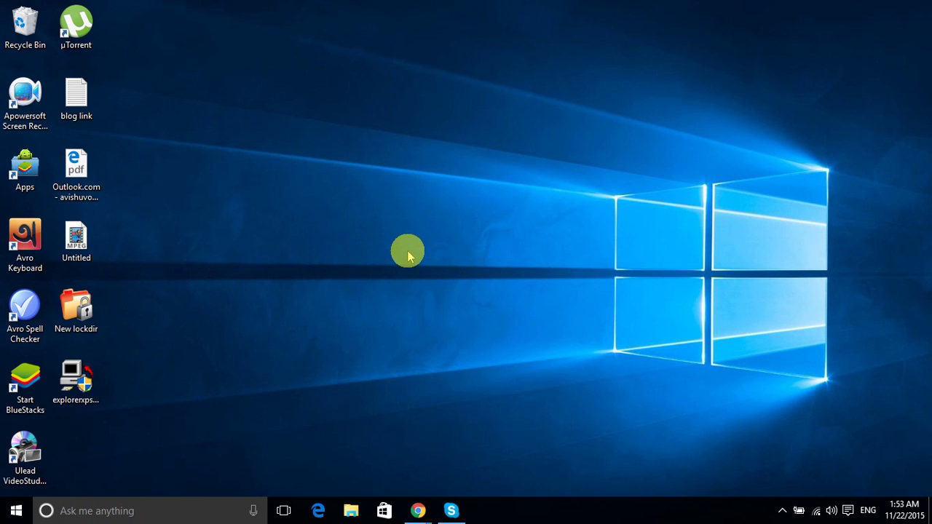
pyautogui.rightClick(411, 246)
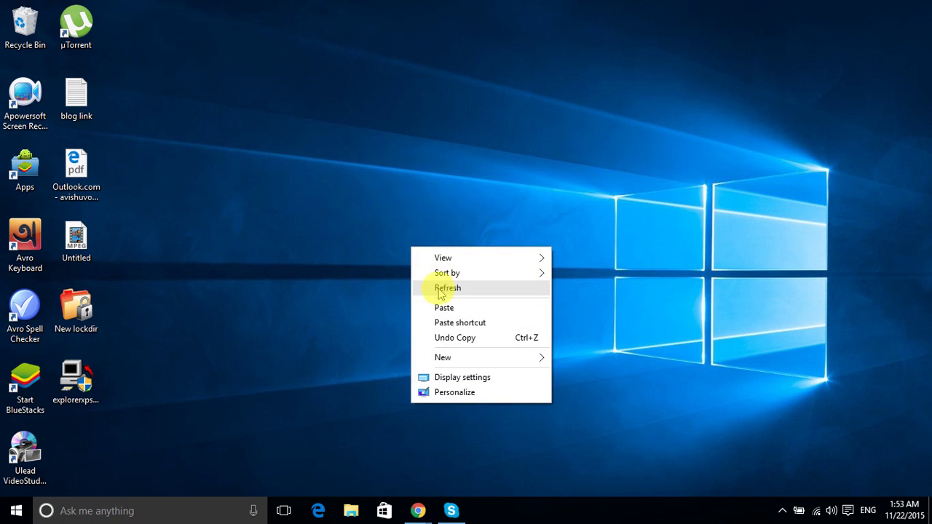
pyautogui.click(432, 286)
pyautogui.rightClick(428, 269)
pyautogui.click(441, 310)
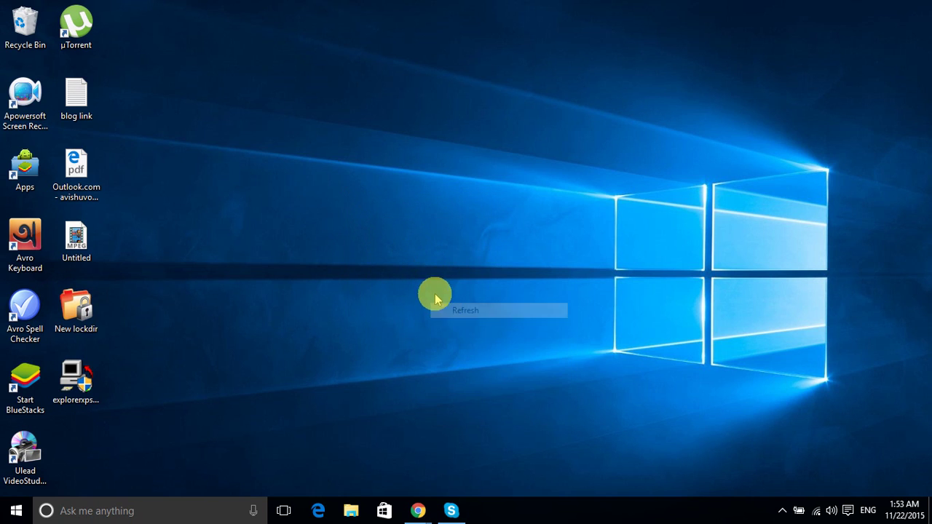
pyautogui.rightClick(406, 191)
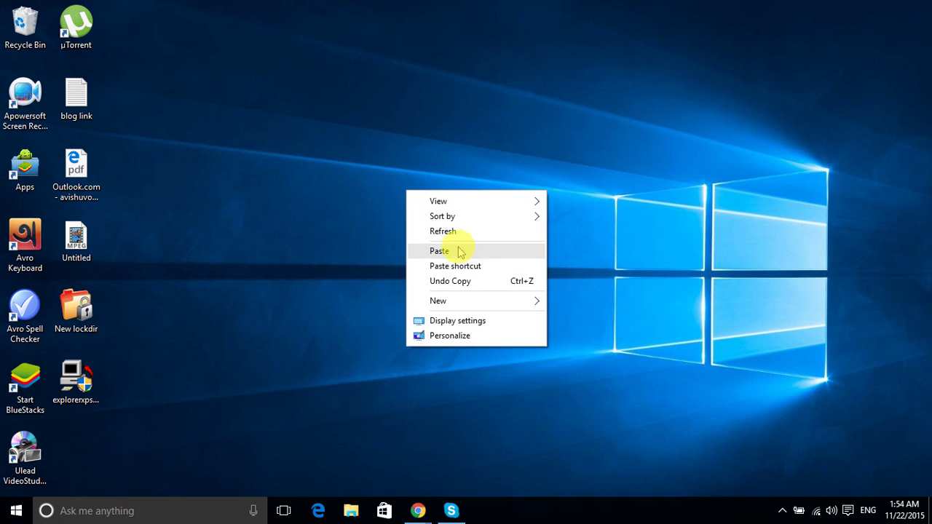
pyautogui.click(454, 236)
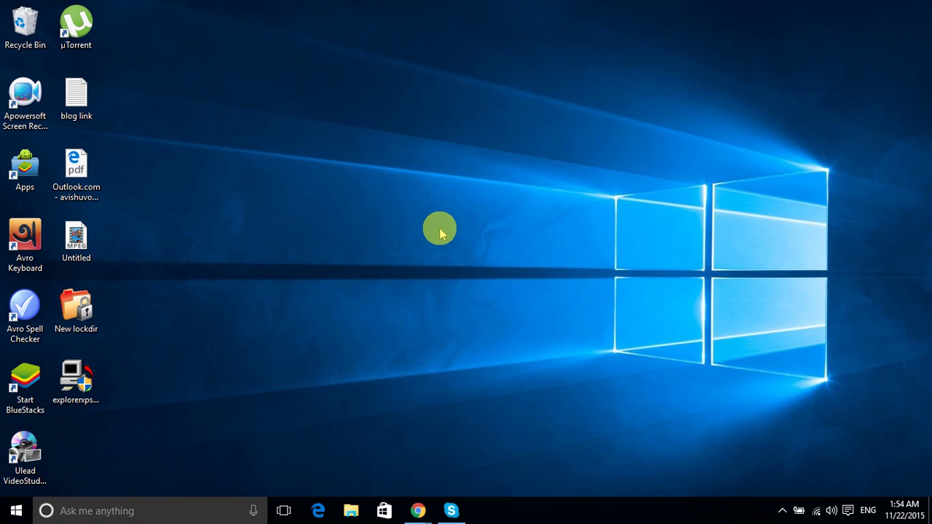
pyautogui.rightClick(406, 205)
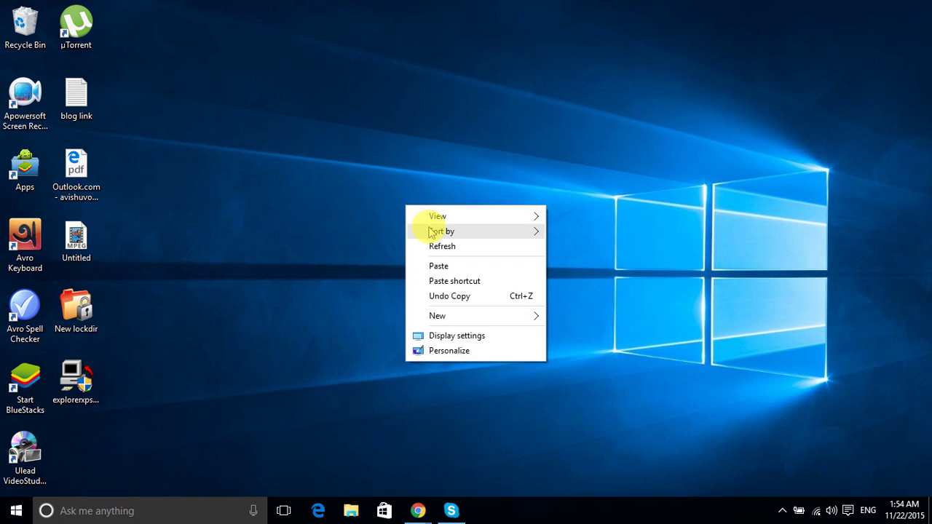
pyautogui.click(435, 255)
pyautogui.rightClick(413, 217)
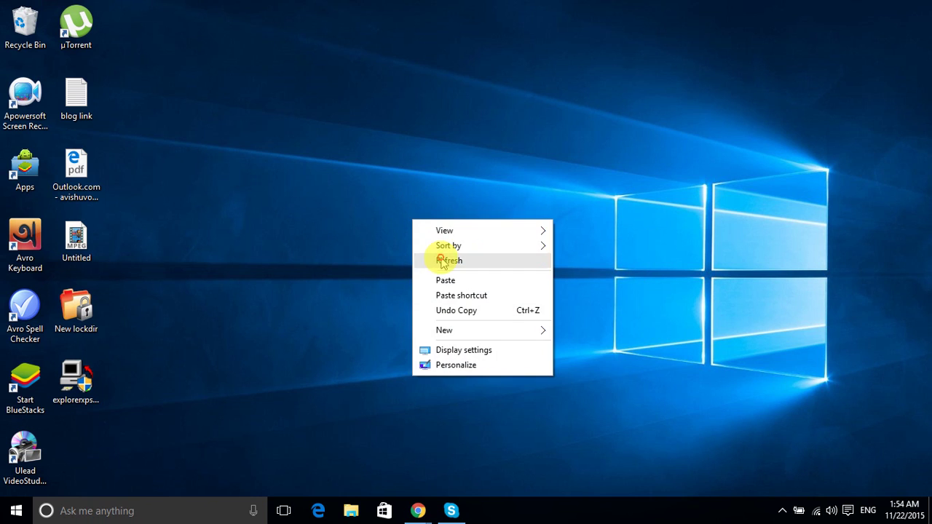
pyautogui.click(439, 260)
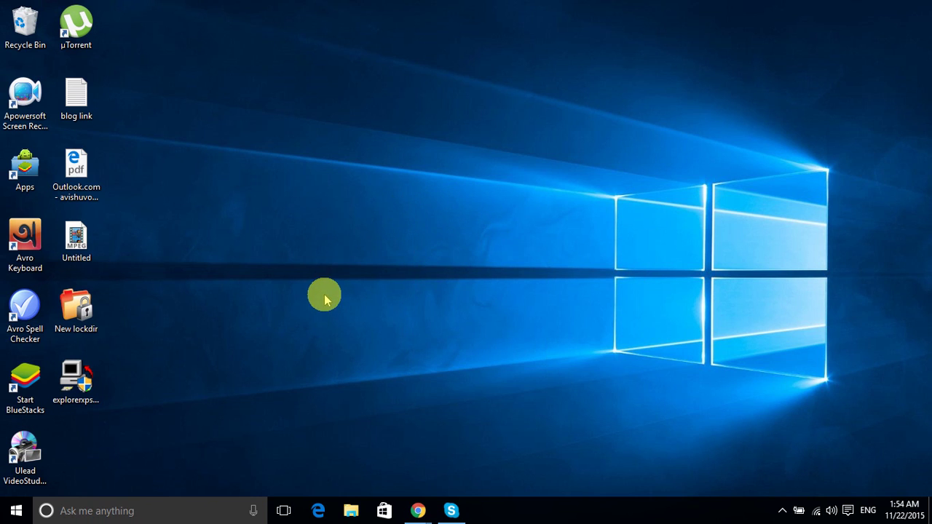
pyautogui.click(92, 380)
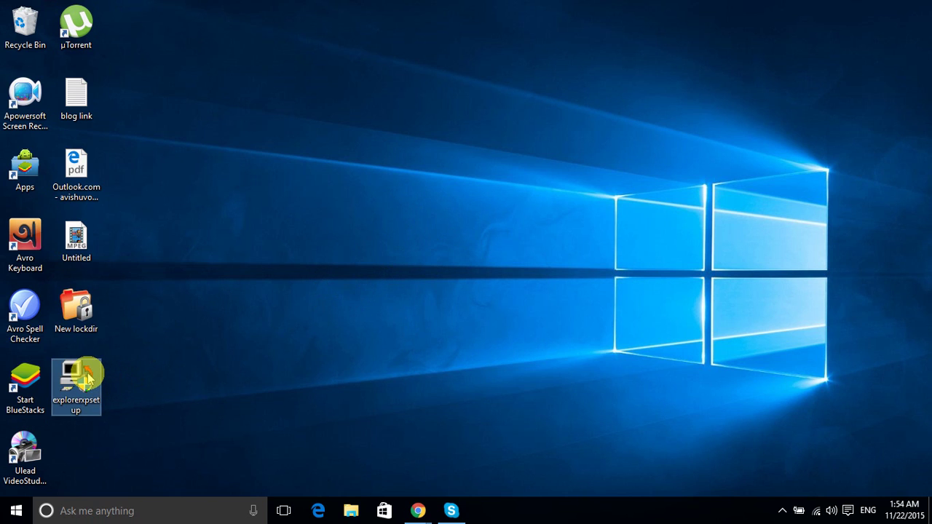
pyautogui.rightClick(183, 302)
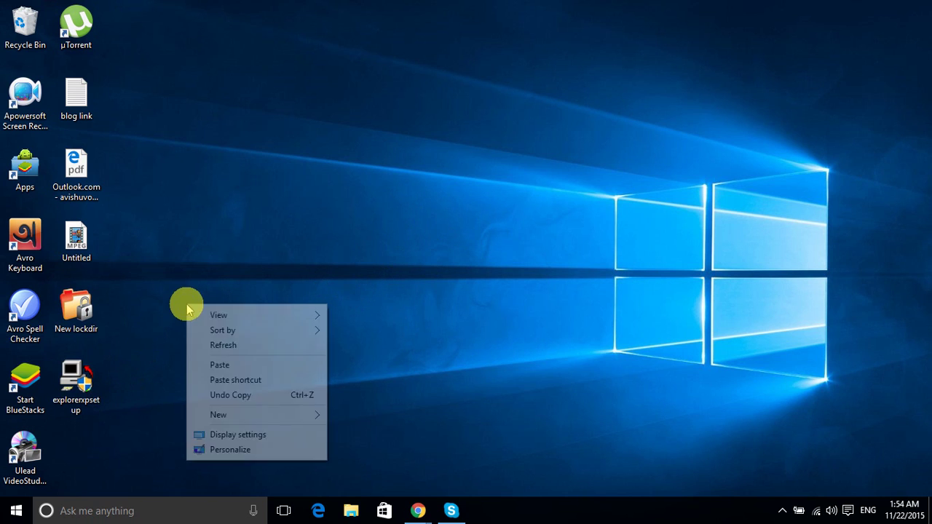
pyautogui.click(233, 348)
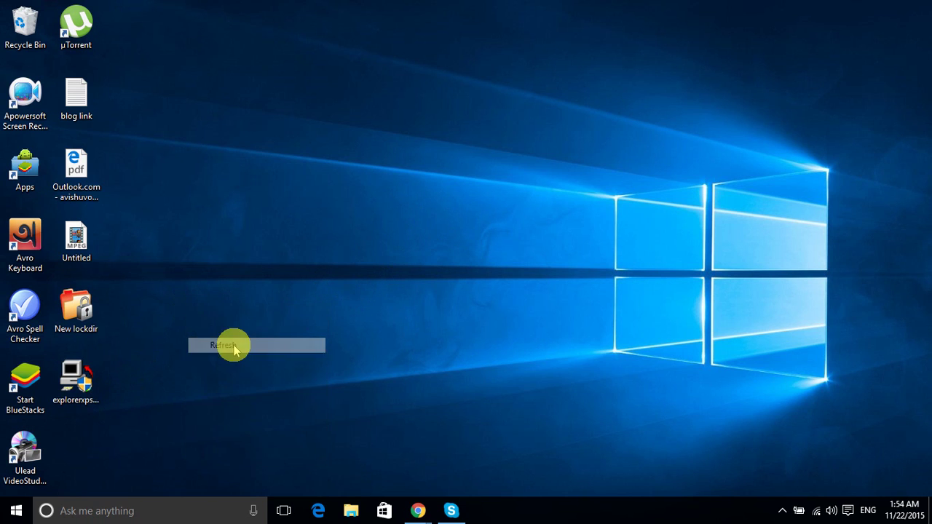
# Step: Run the explorerxpsetup installer and install ExplorerXP 1.07a with the desktop and Quick Launch shortcuts included
pyautogui.click(69, 387)
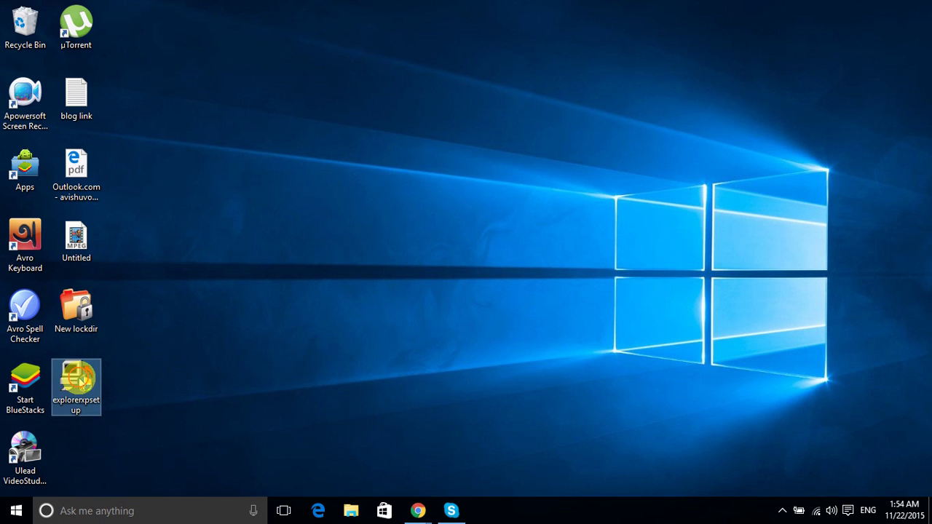
pyautogui.click(524, 285)
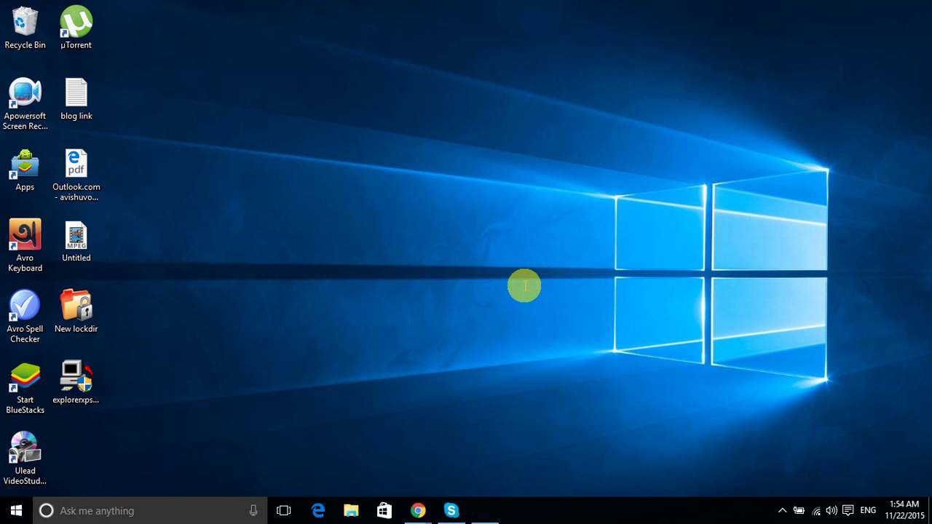
pyautogui.click(575, 332)
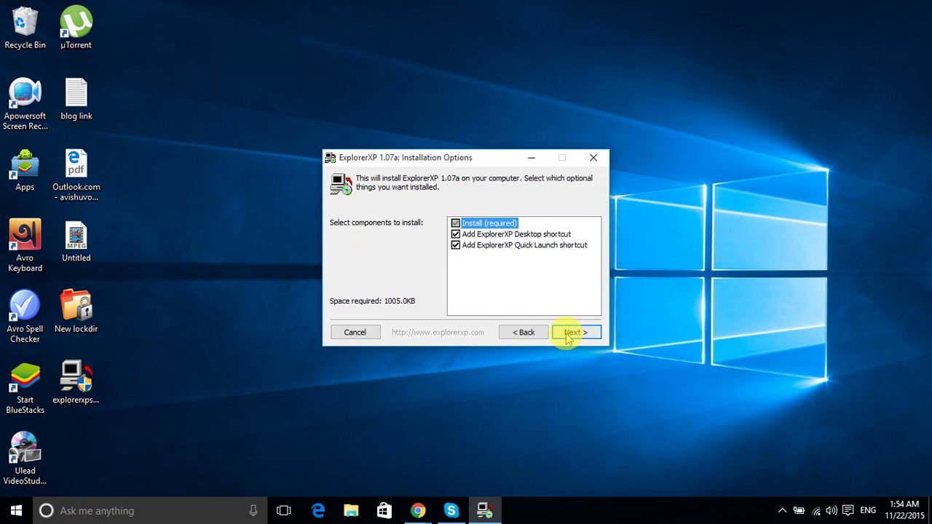
pyautogui.click(568, 333)
pyautogui.click(575, 331)
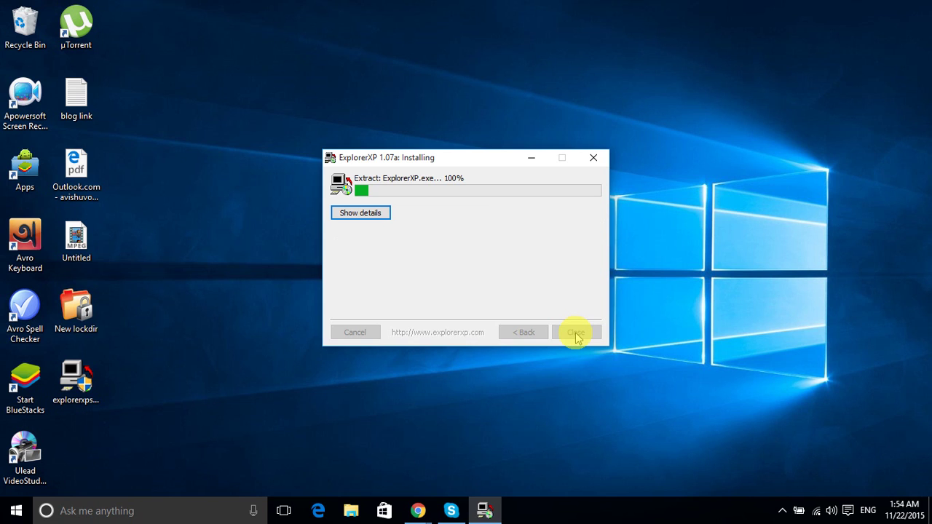
pyautogui.click(80, 310)
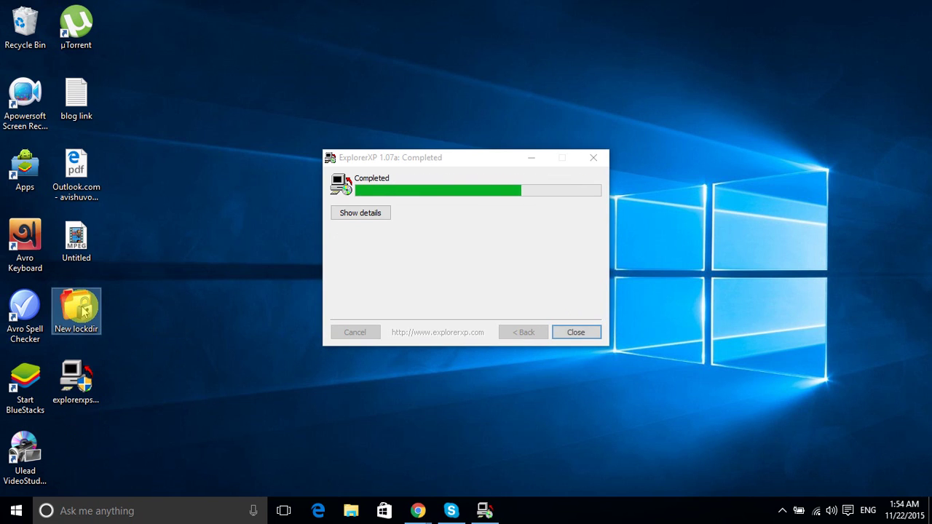
pyautogui.click(576, 332)
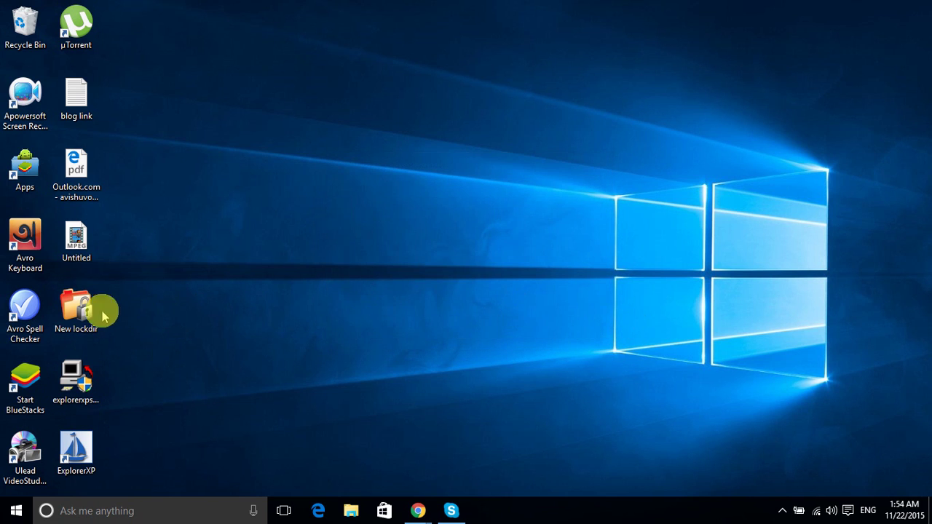
# Step: Create a folder on the desktop, keeping the default name New folder
pyautogui.rightClick(87, 312)
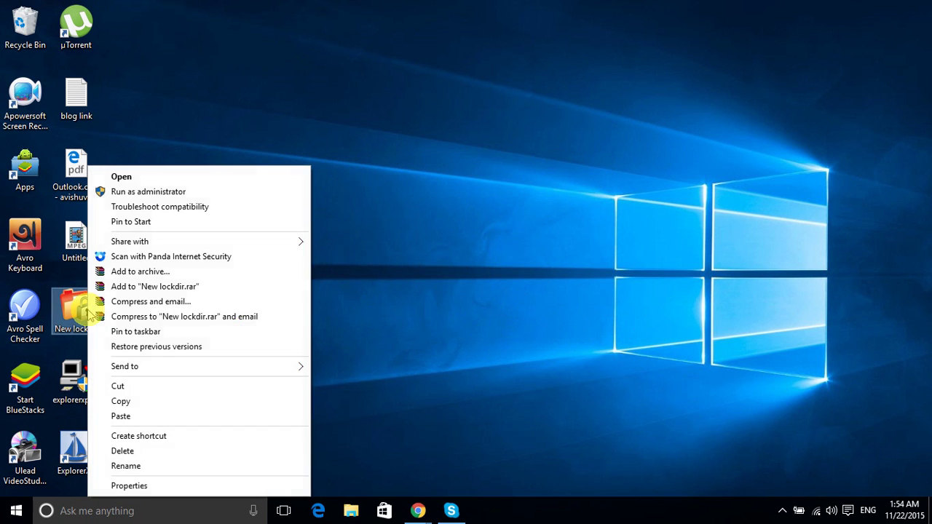
pyautogui.click(539, 252)
pyautogui.rightClick(266, 149)
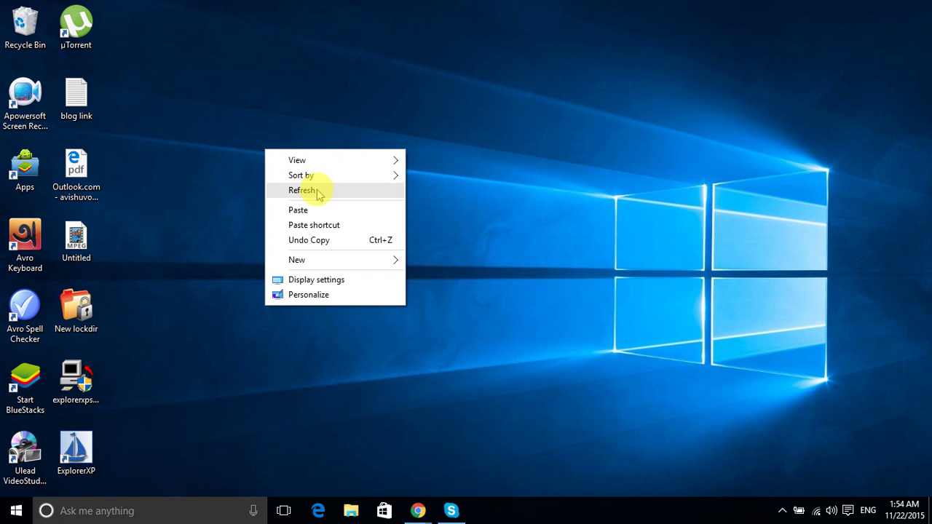
pyautogui.moveTo(312, 260)
pyautogui.click(441, 262)
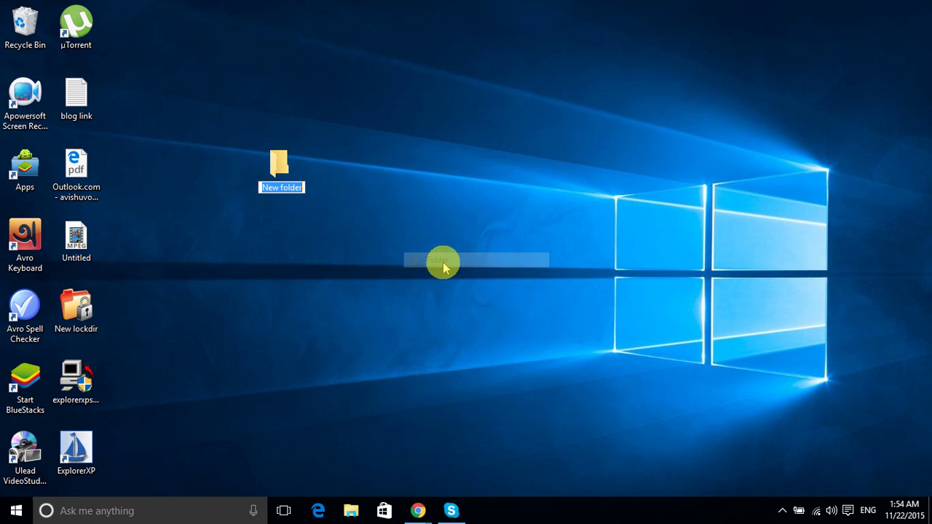
pyautogui.press('Return')
# Step: Move the blog link, Outlook.com PDF, Untitled and New lockdir files from the desktop into New folder
pyautogui.moveTo(163, 77); pyautogui.dragTo(267, 192)
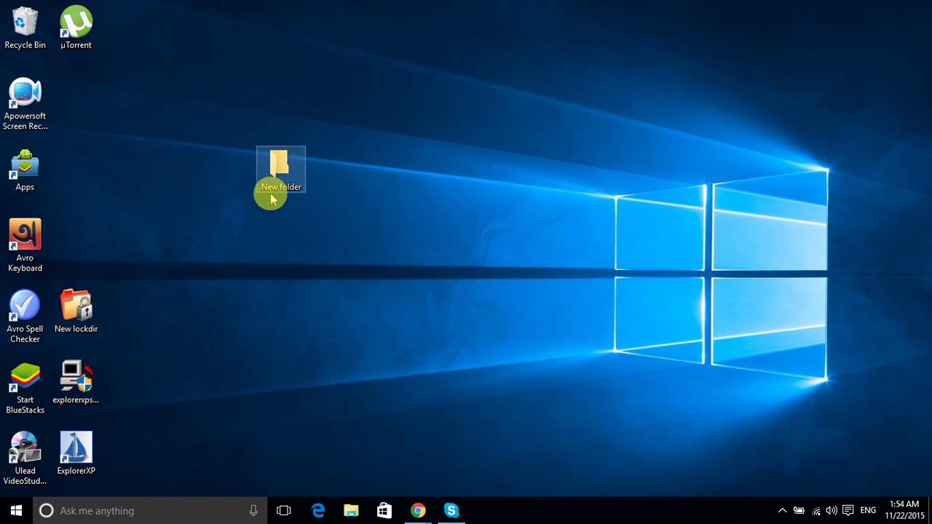
pyautogui.click(280, 167)
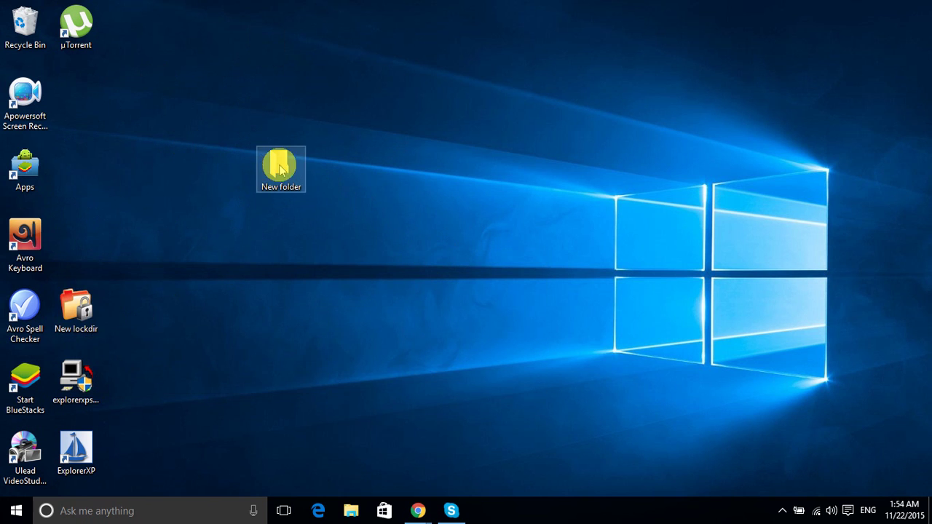
pyautogui.moveTo(86, 313); pyautogui.dragTo(279, 171)
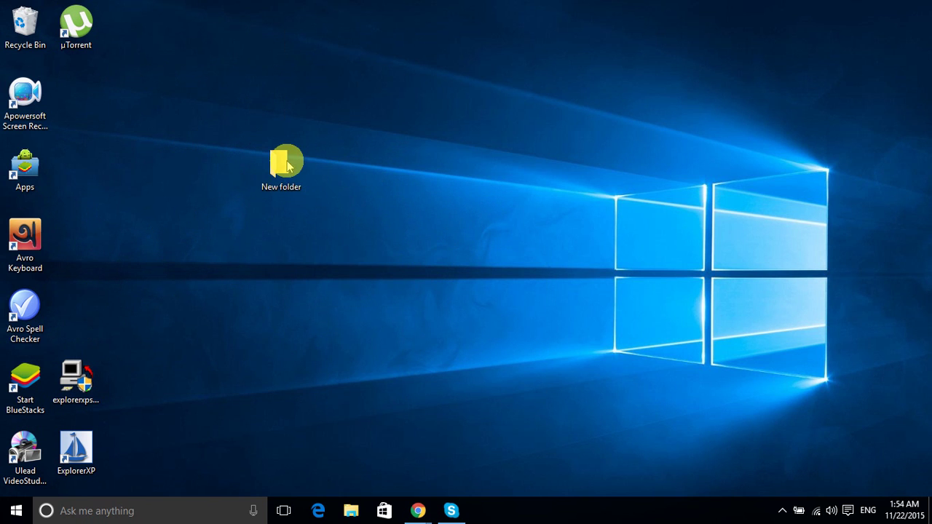
# Step: Run New lockdir inside New folder, protect the contents by entering the password in both password fields, and close the folder
pyautogui.doubleClick(277, 170)
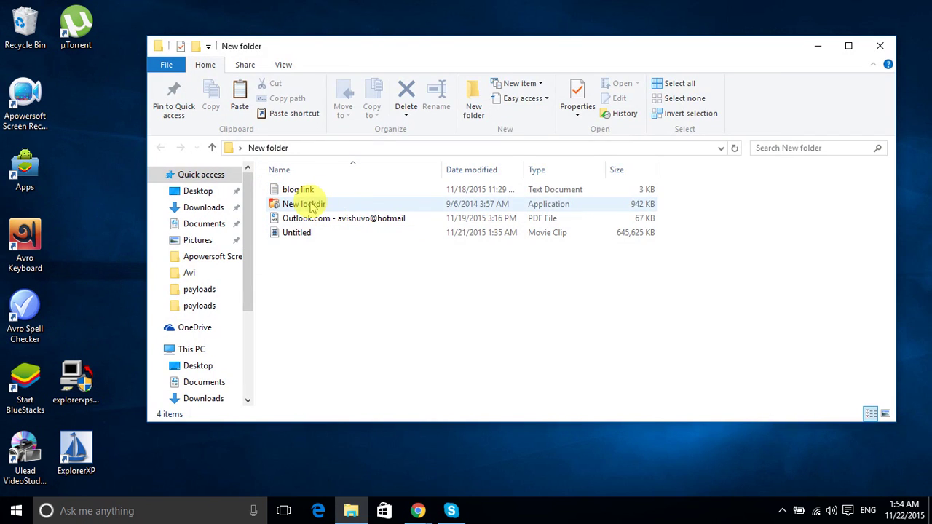
pyautogui.click(313, 205)
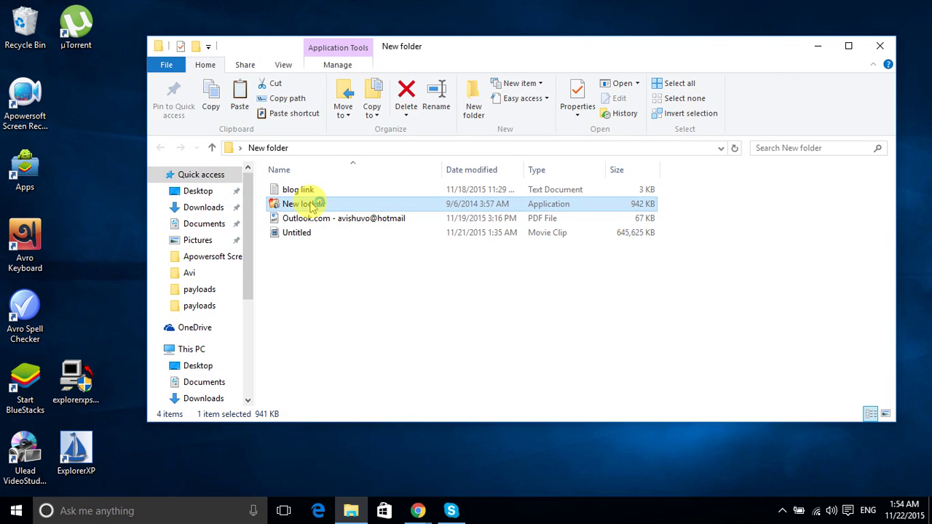
pyautogui.rightClick(115, 214)
pyautogui.click(149, 254)
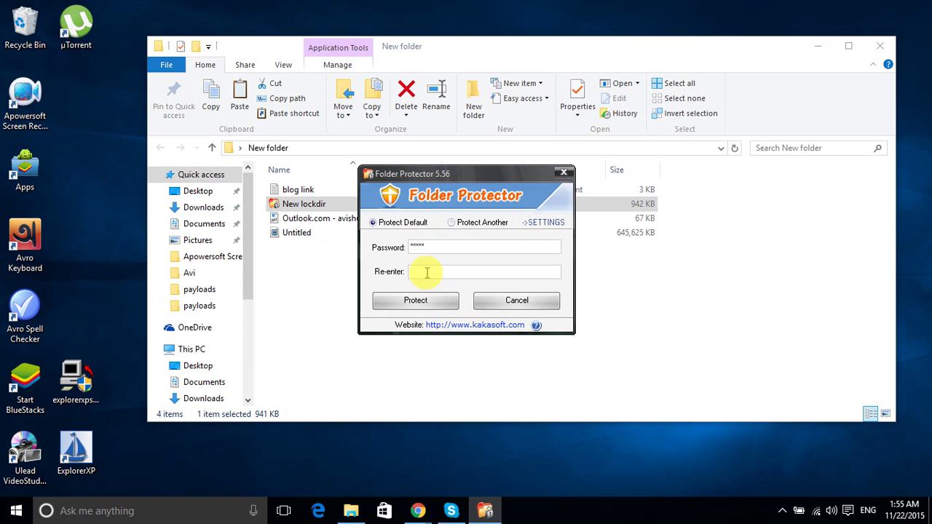
pyautogui.click(415, 300)
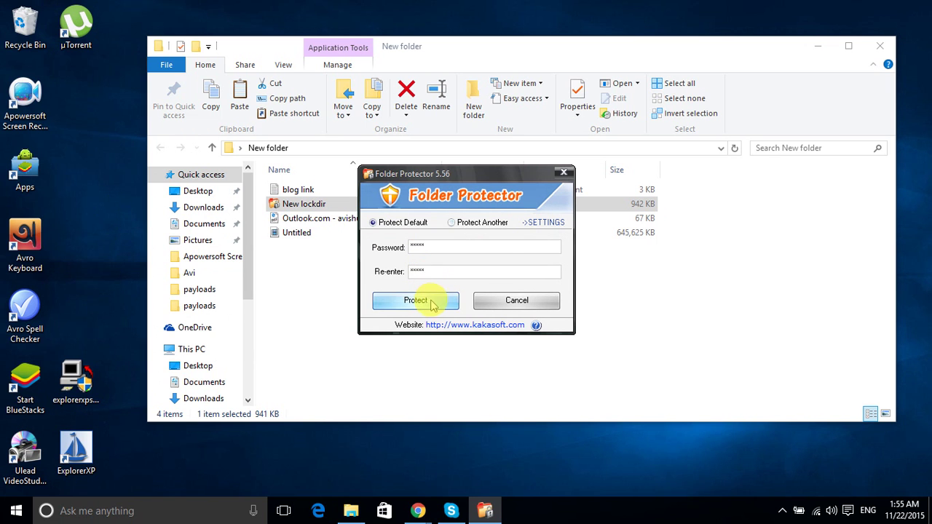
pyautogui.click(880, 46)
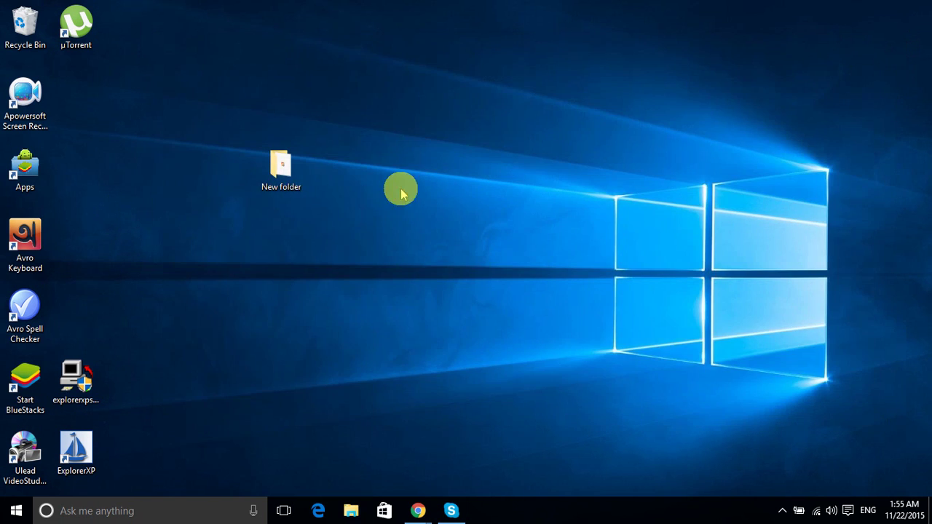
# Step: Reopen New folder, unprotect it through New lockdir using the password and the Virtual Disk option, and close both folder windows
pyautogui.doubleClick(297, 167)
pyautogui.doubleClick(324, 208)
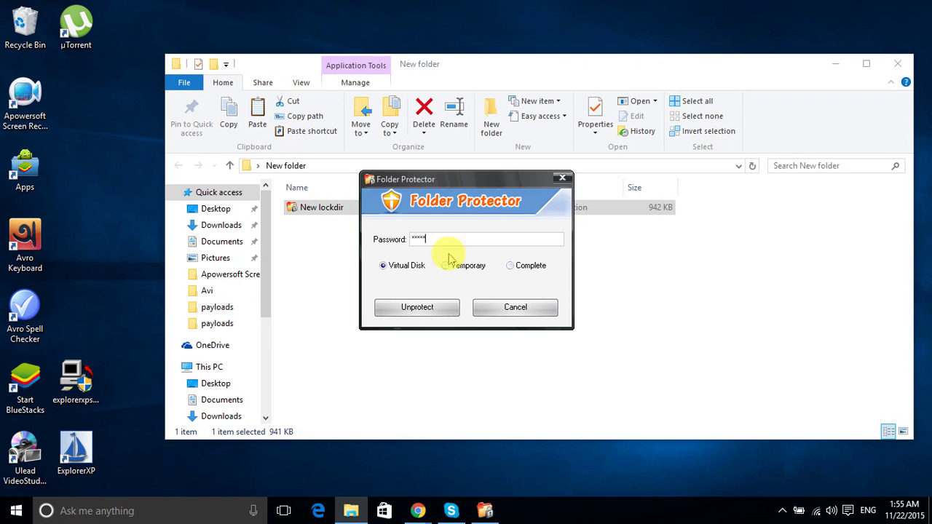
pyautogui.click(409, 308)
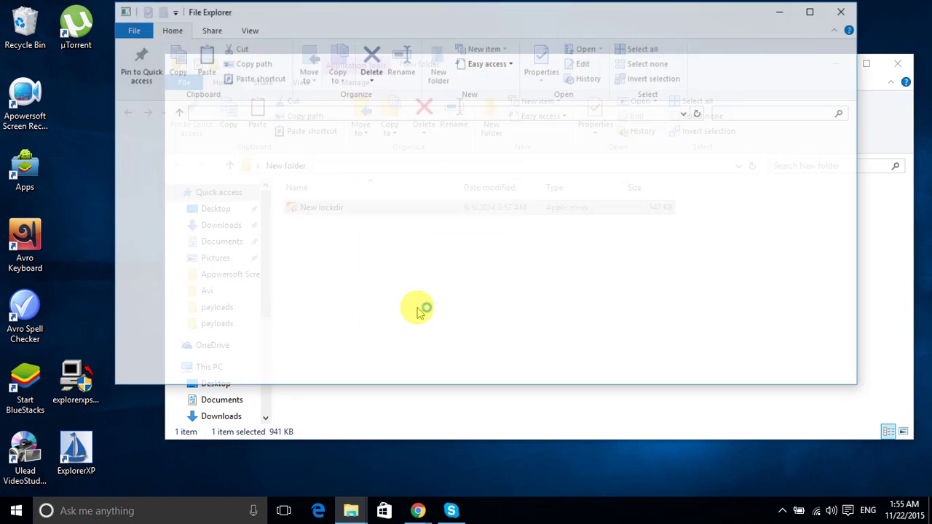
pyautogui.click(842, 9)
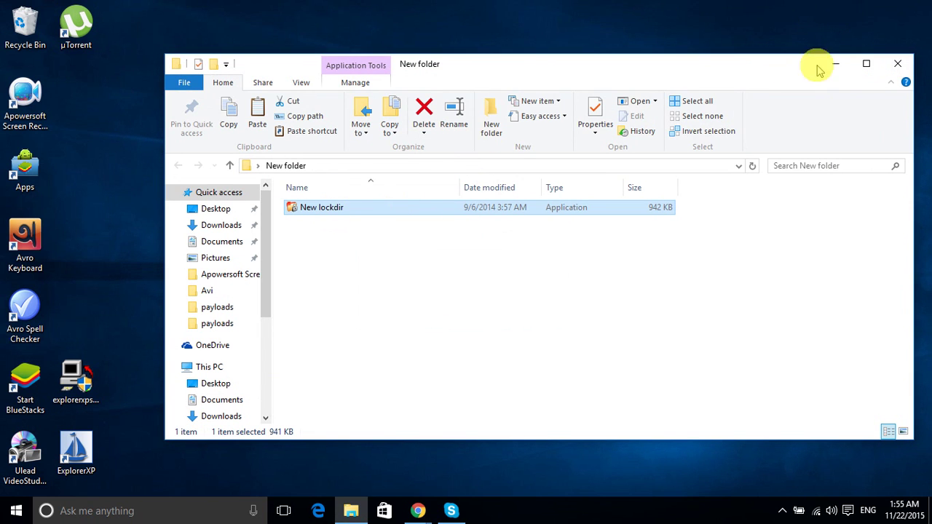
pyautogui.click(901, 66)
# Step: Move New folder to the spot beneath the µTorrent shortcut on the desktop and select the explorerxpsetup file
pyautogui.rightClick(508, 67)
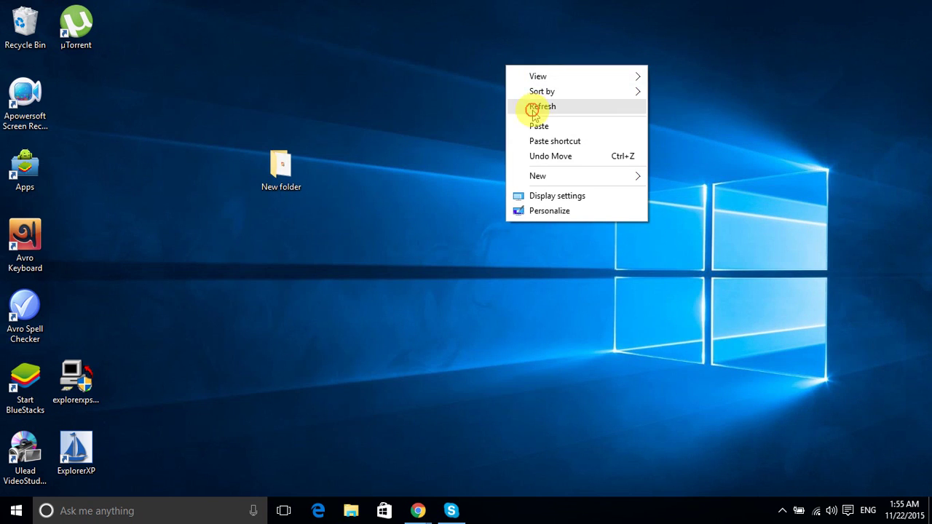
pyautogui.click(524, 108)
pyautogui.moveTo(282, 169); pyautogui.dragTo(100, 128)
pyautogui.click(77, 374)
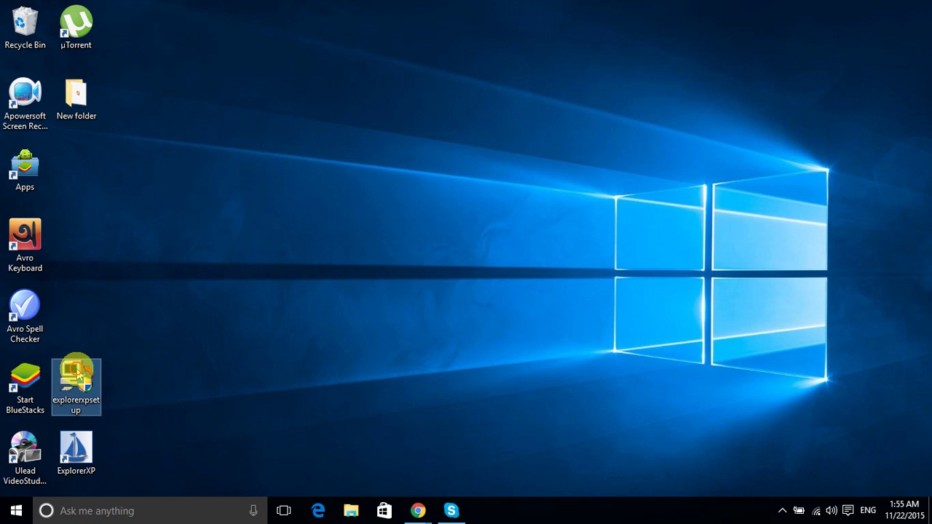
pyautogui.click(287, 327)
pyautogui.rightClick(287, 327)
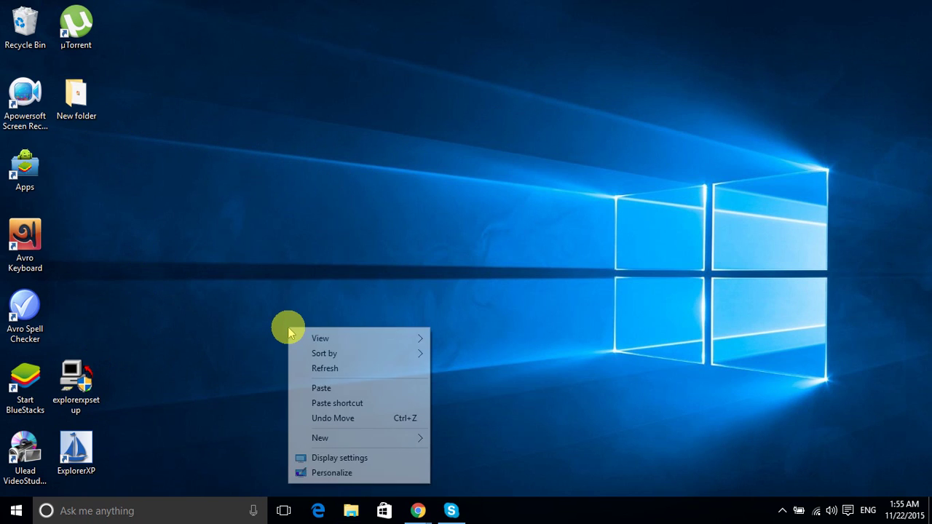
pyautogui.click(308, 367)
pyautogui.click(91, 454)
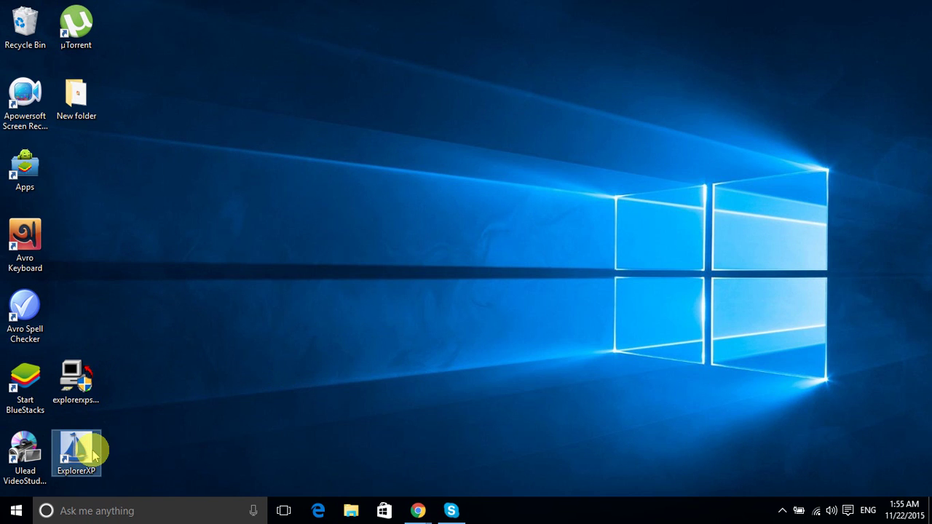
# Step: Open New folder on the desktop, check the New lockdir application inside it, and close the folder
pyautogui.click(91, 110)
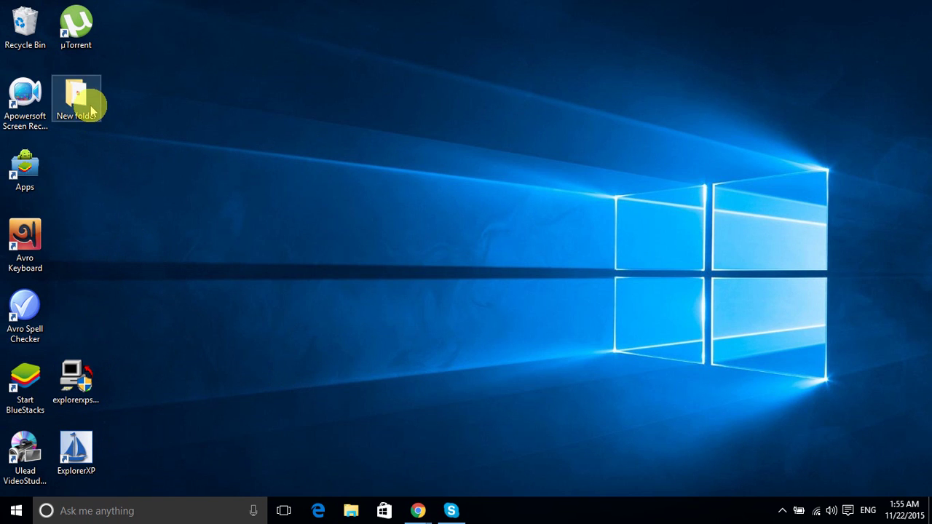
pyautogui.doubleClick(92, 111)
pyautogui.click(148, 156)
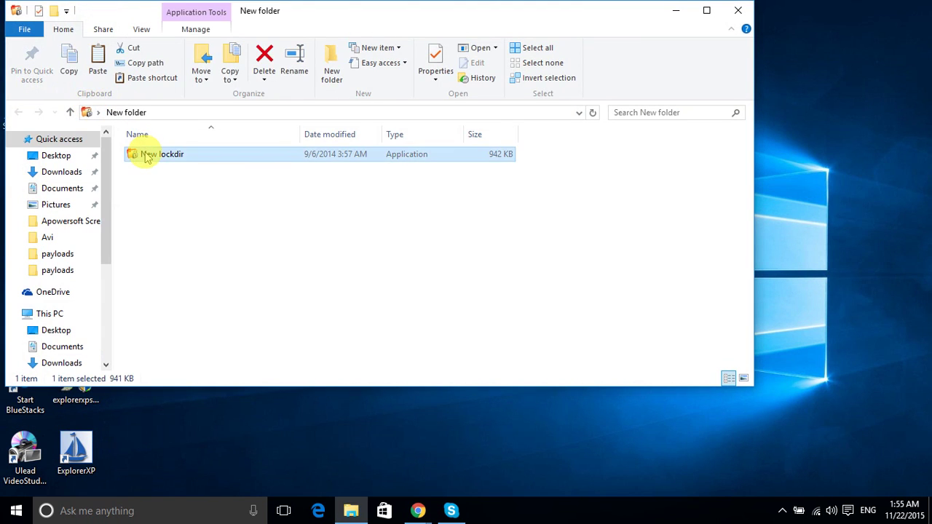
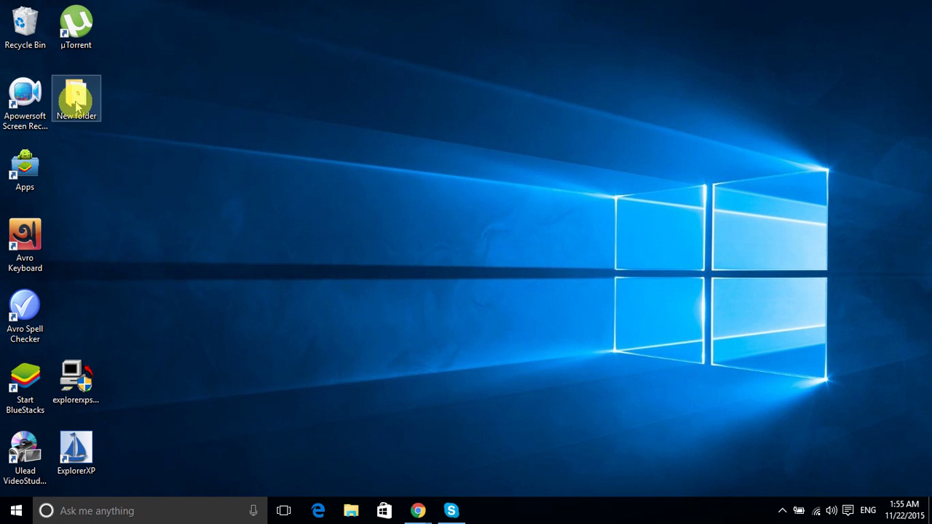
# Step: Open the desktop's New folder with ExplorerXP and enter its Thumbs.ms subfolder
pyautogui.rightClick(76, 105)
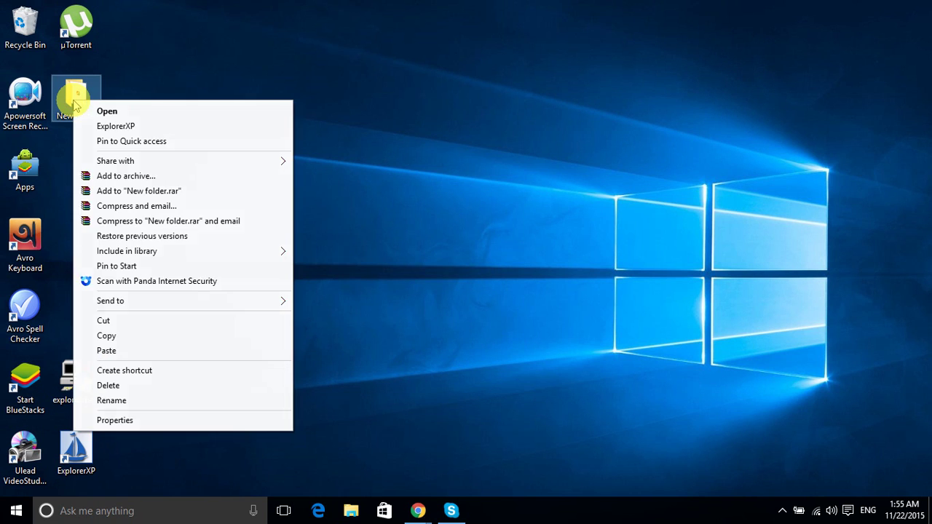
pyautogui.click(122, 128)
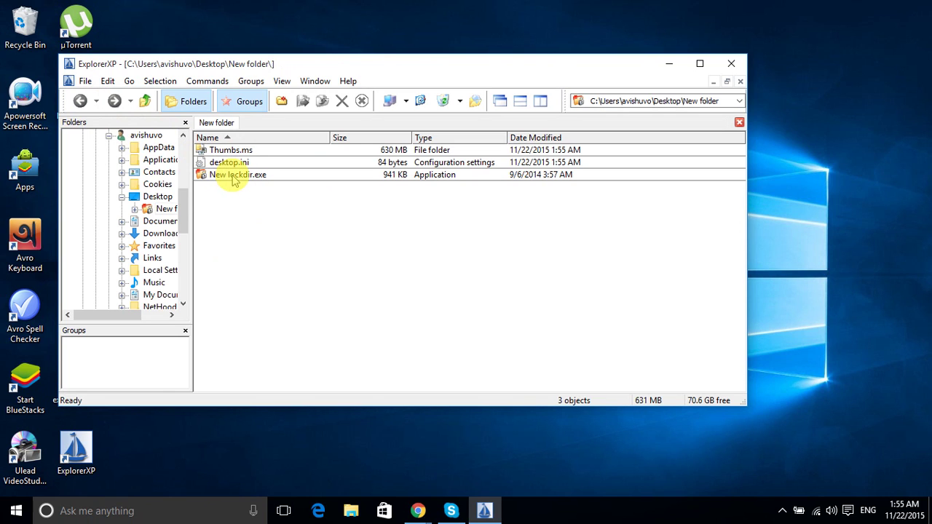
pyautogui.click(235, 176)
pyautogui.click(242, 150)
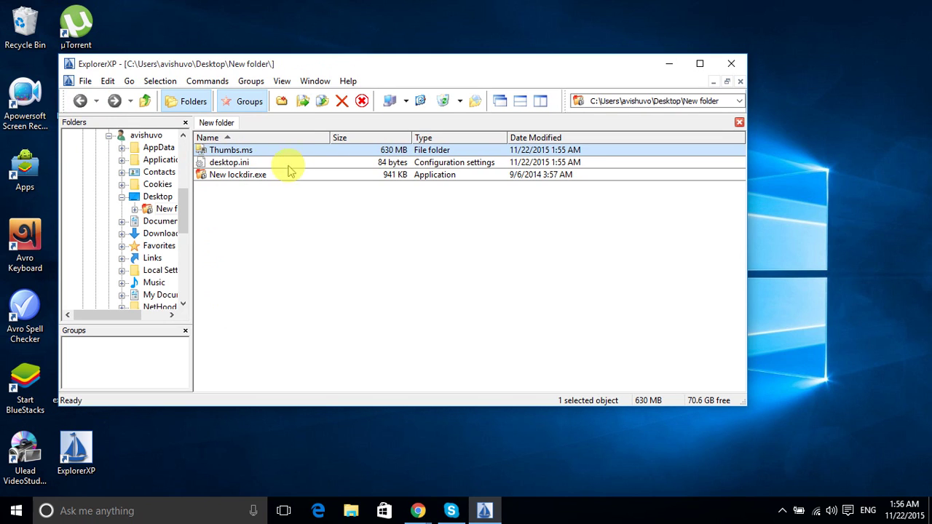
pyautogui.doubleClick(263, 151)
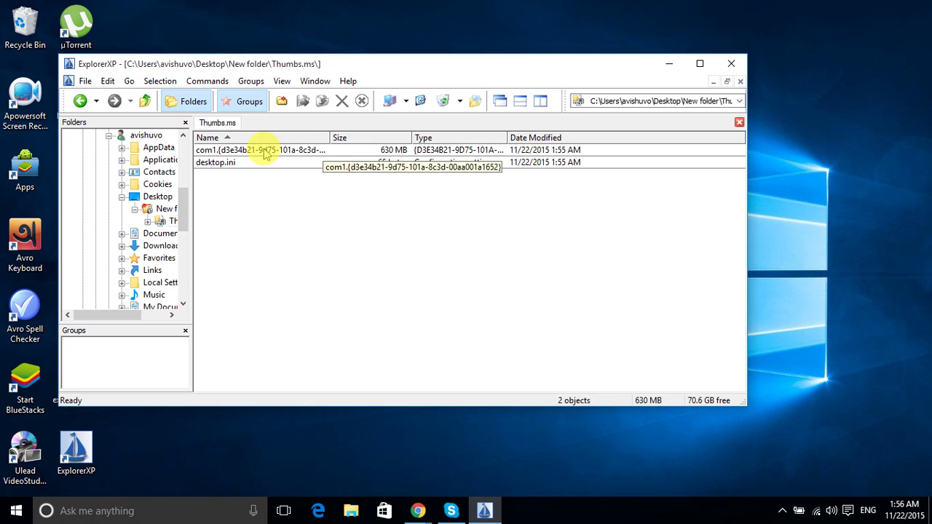
# Step: Browse from Thumbs.ms through the com1 folder and its oddly named subfolder into the LastF folder
pyautogui.click(666, 101)
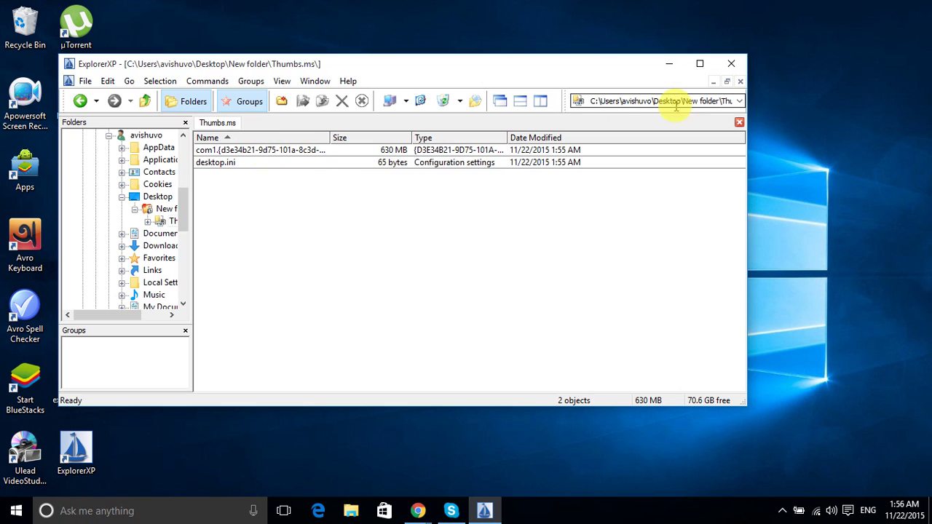
pyautogui.doubleClick(270, 150)
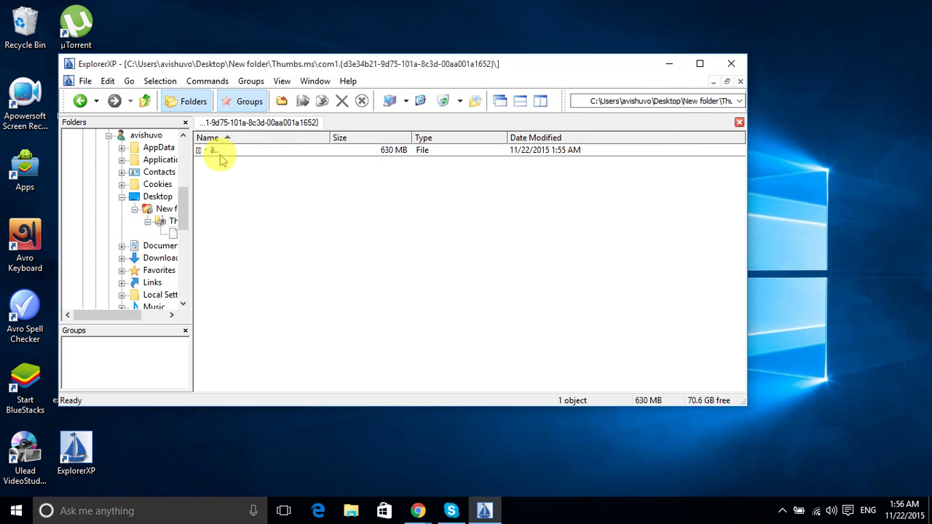
pyautogui.doubleClick(218, 151)
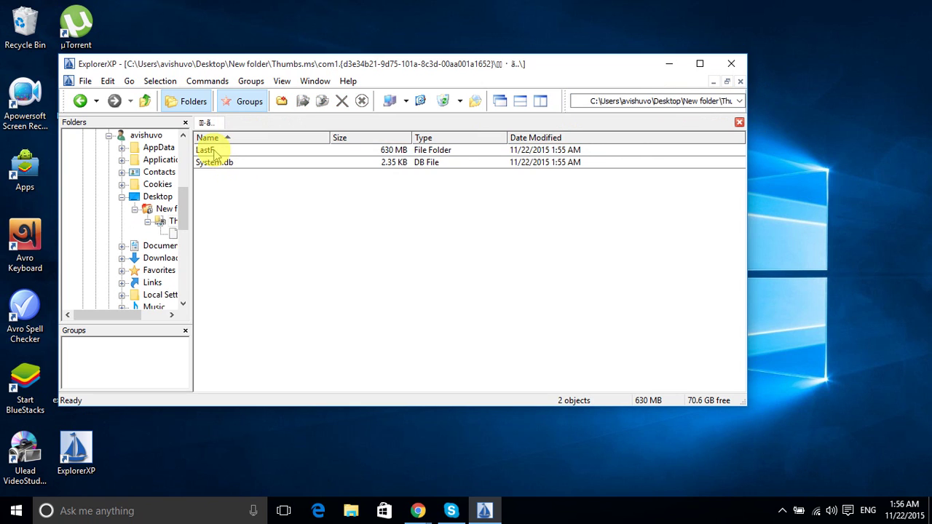
pyautogui.doubleClick(217, 151)
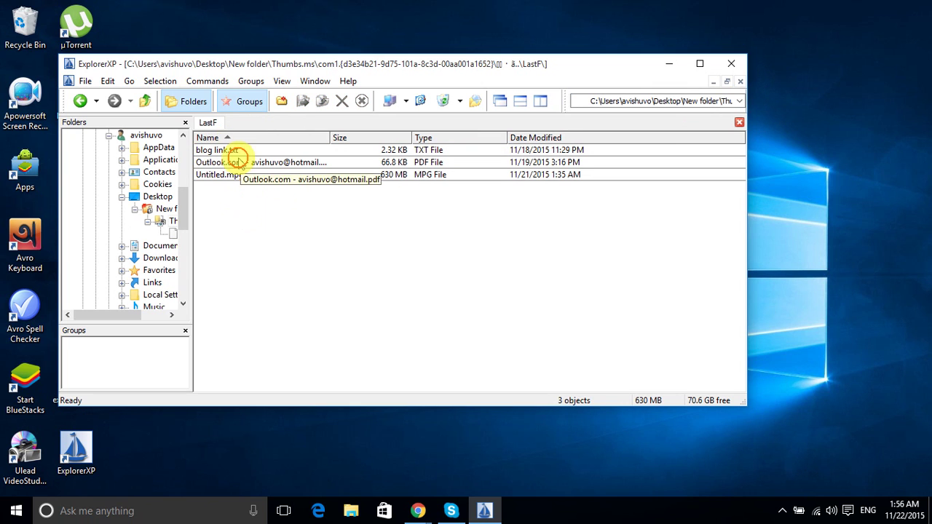
# Step: Open blog link.txt from the LastF folder to view its contents, and close Notepad
pyautogui.click(234, 151)
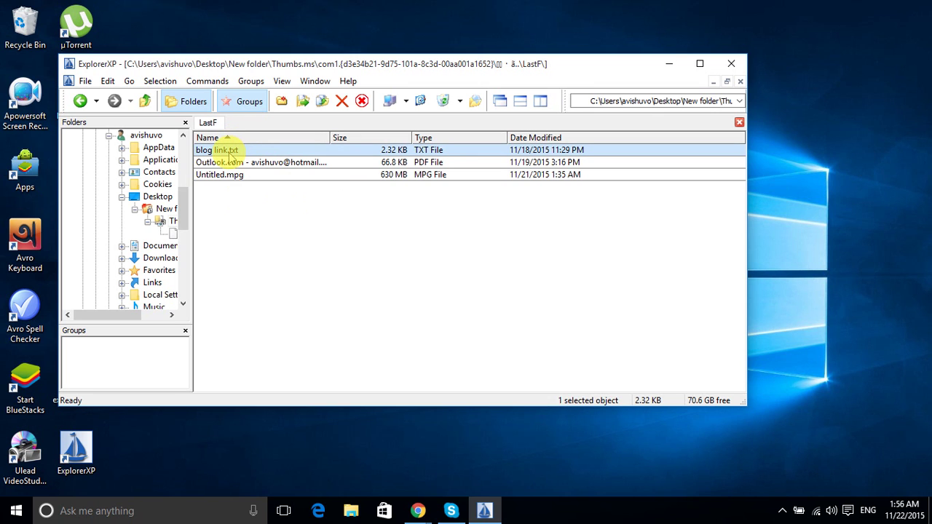
pyautogui.doubleClick(228, 150)
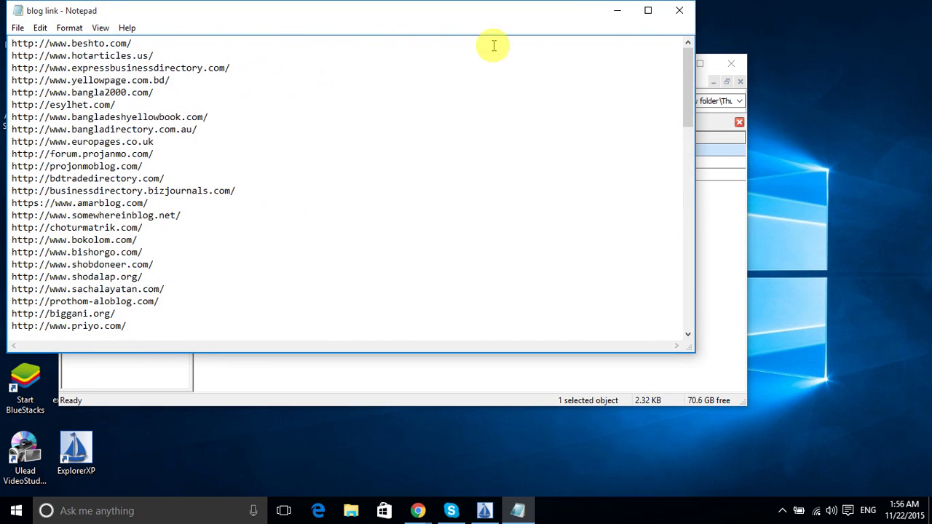
pyautogui.click(676, 13)
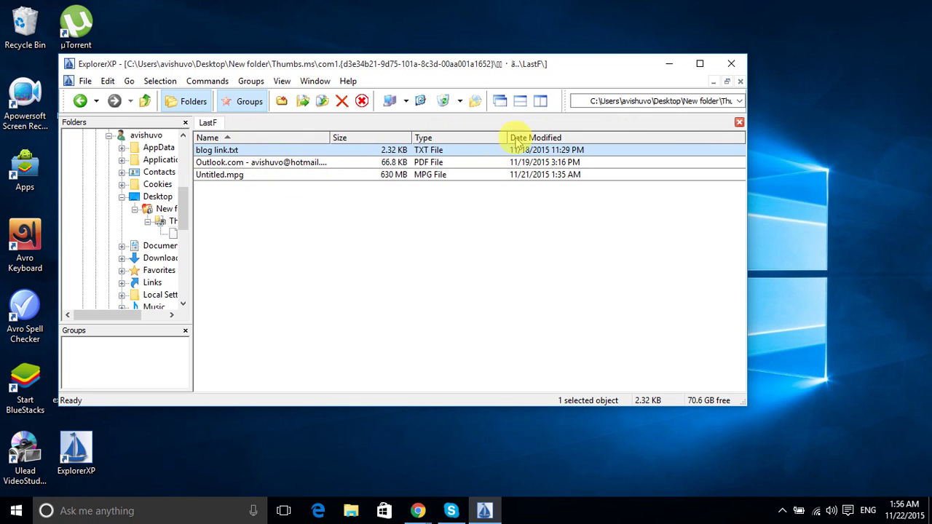
# Step: Copy the full path of the LastF folder from ExplorerXP and open it in File Explorer through the Run dialog
pyautogui.doubleClick(624, 100)
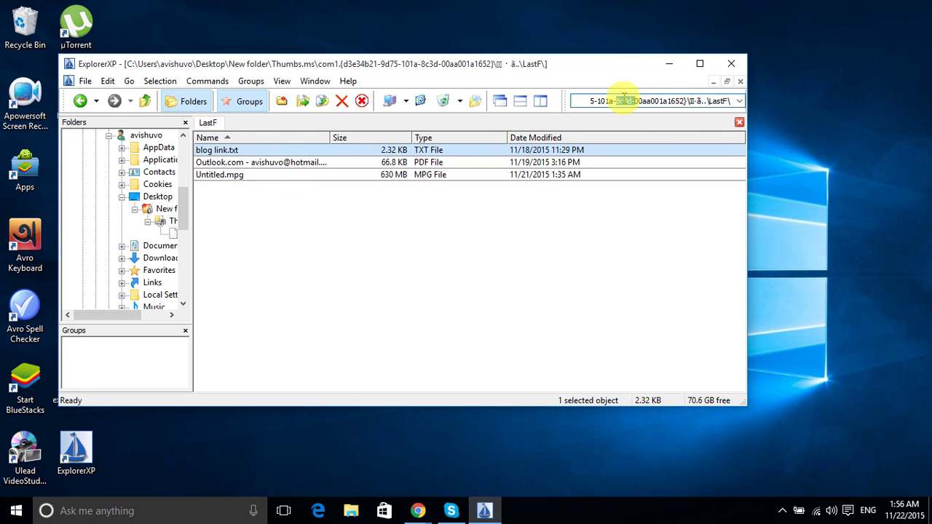
pyautogui.hotkey('ctrl', 'a')
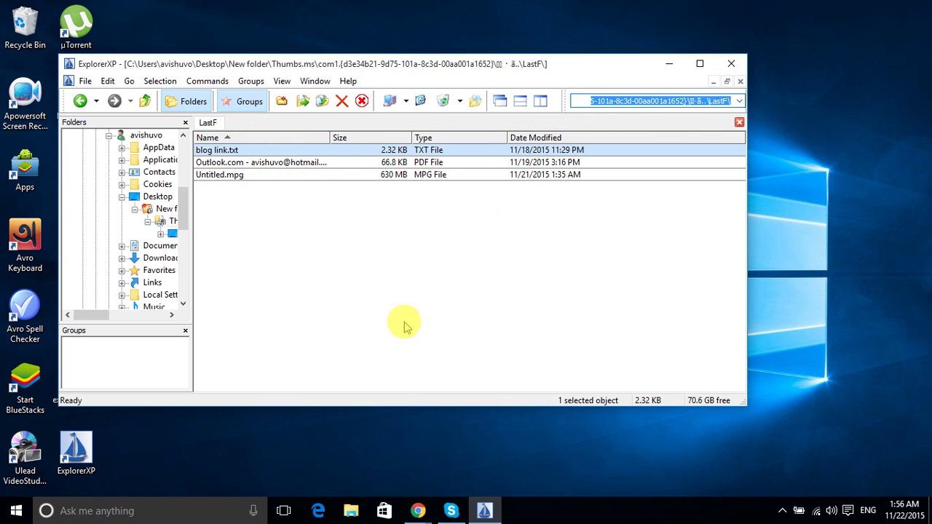
pyautogui.press('super+r')
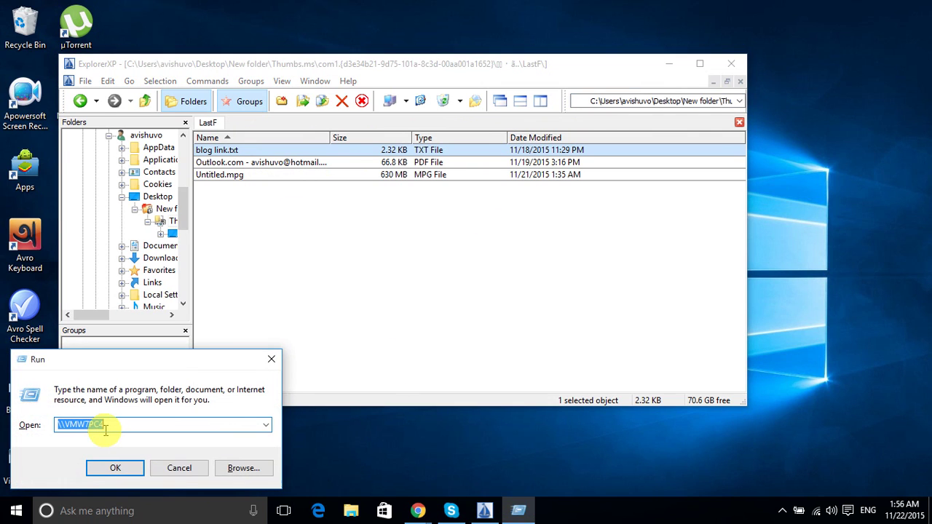
pyautogui.hotkey('ctrl', 'v')
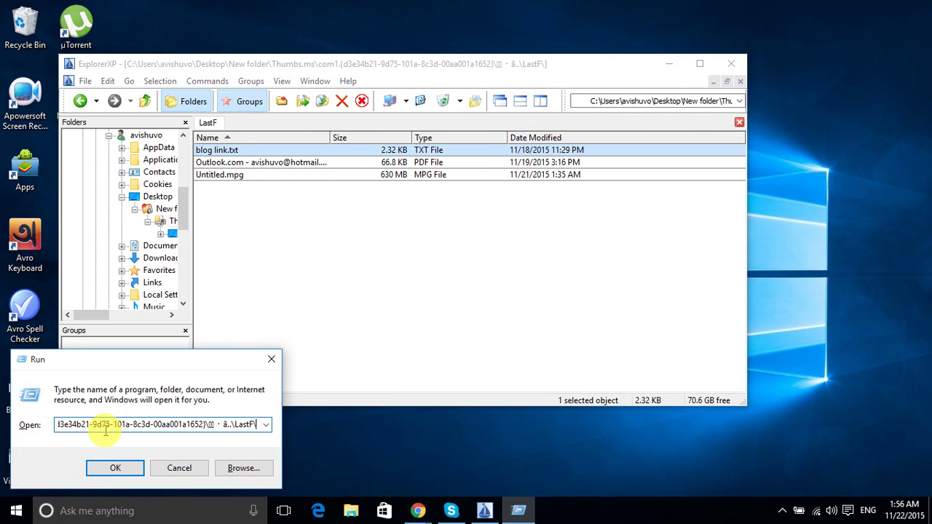
pyautogui.press('Return')
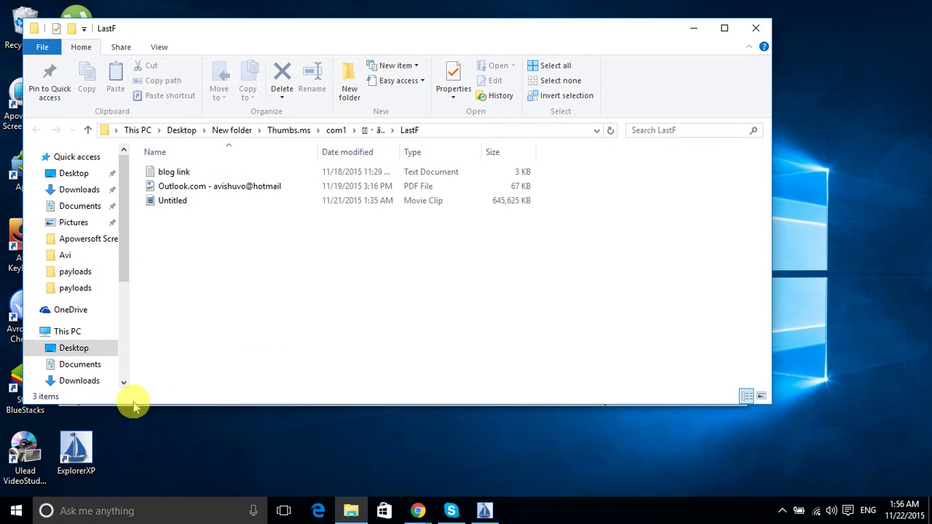
# Step: Copy the blog link, Outlook.com PDF and Untitled files from LastF, and close the File Explorer and ExplorerXP windows
pyautogui.moveTo(201, 212); pyautogui.dragTo(222, 154)
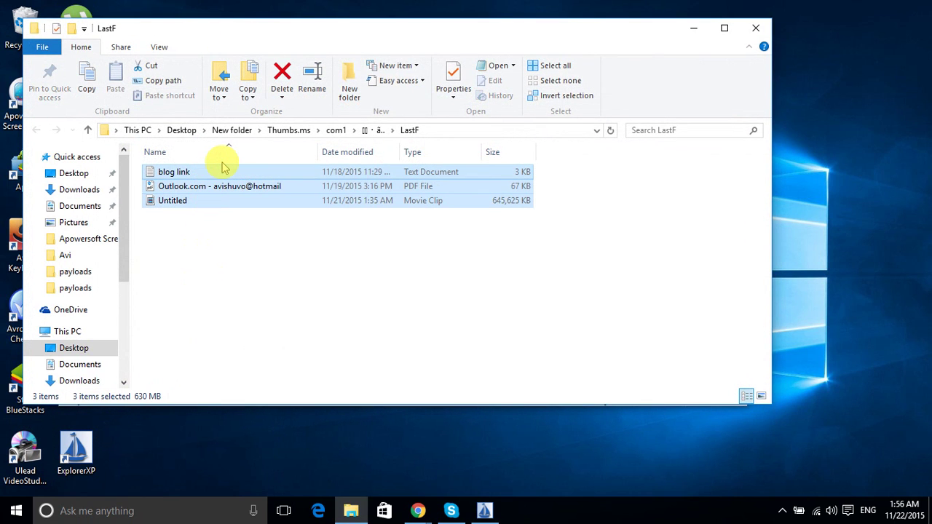
pyautogui.rightClick(193, 198)
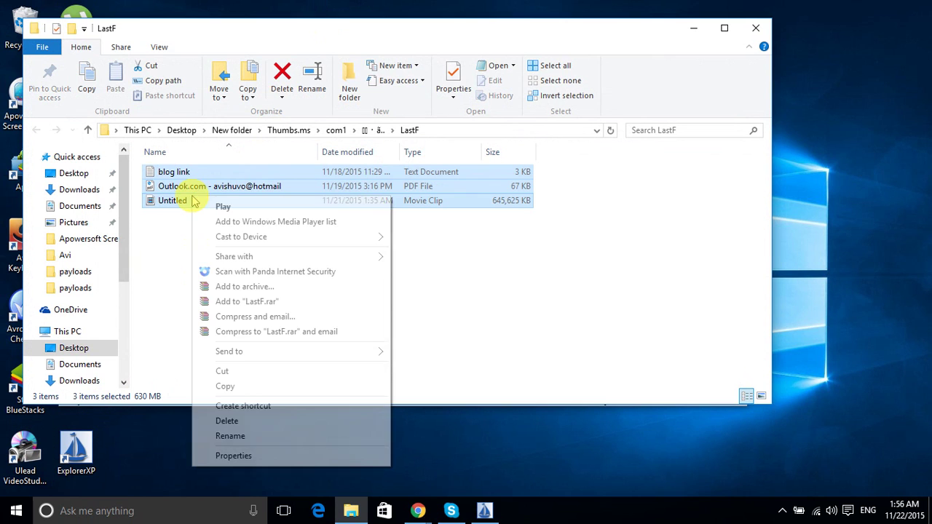
pyautogui.click(232, 384)
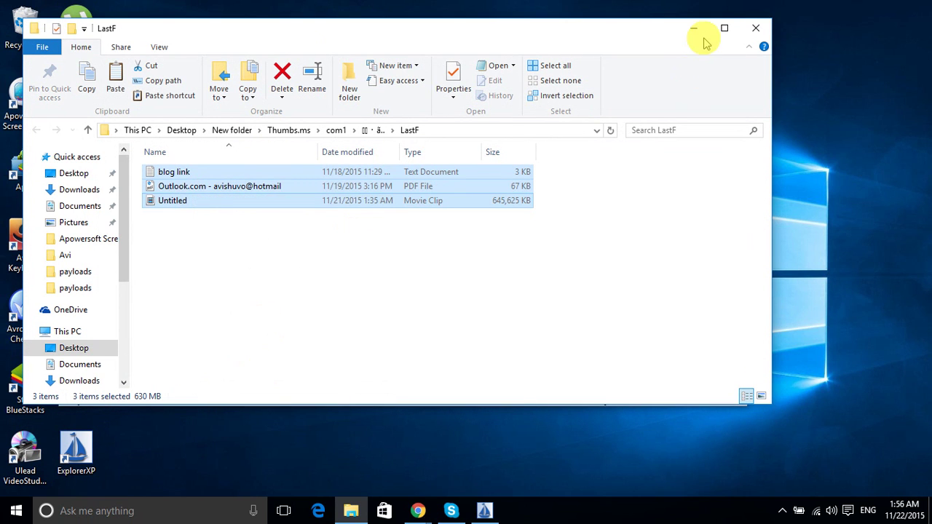
pyautogui.click(756, 27)
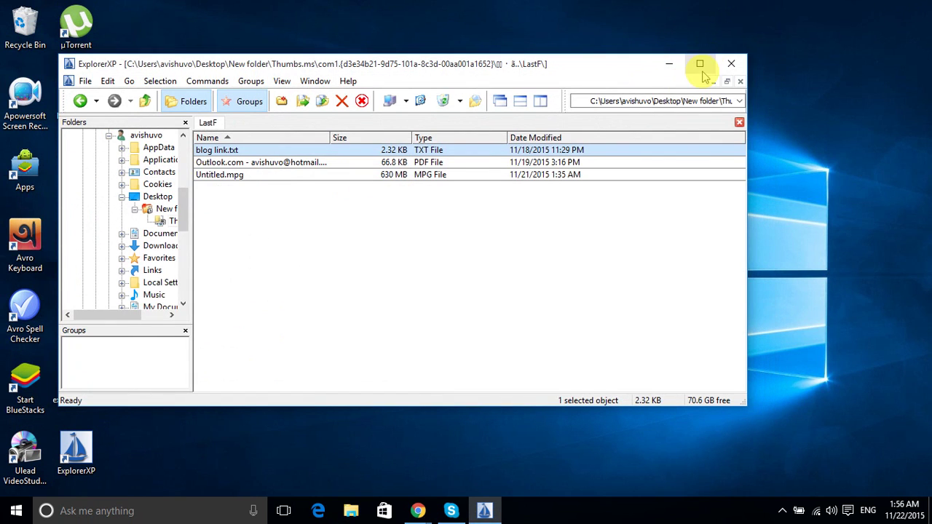
pyautogui.click(733, 67)
pyautogui.rightClick(314, 142)
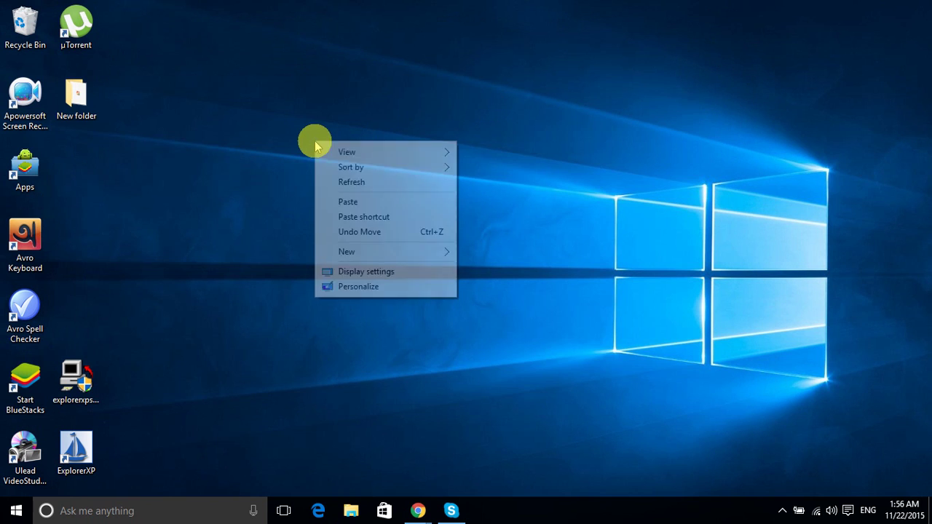
pyautogui.rightClick(317, 171)
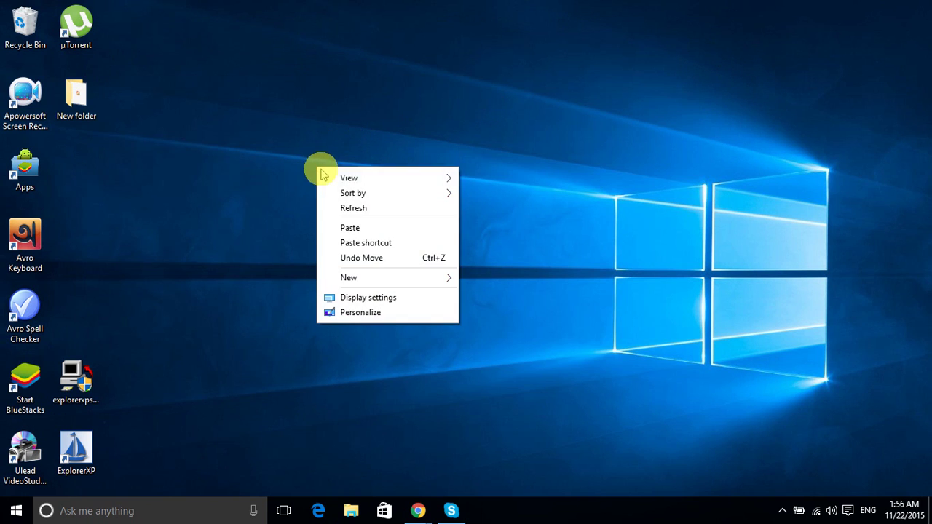
pyautogui.click(373, 208)
pyautogui.rightClick(292, 171)
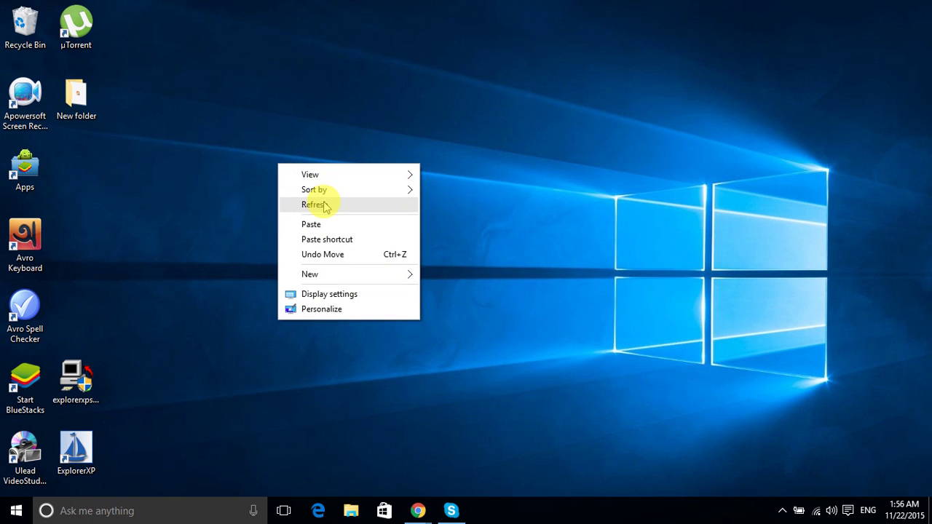
pyautogui.click(318, 204)
pyautogui.rightClick(318, 183)
pyautogui.click(354, 221)
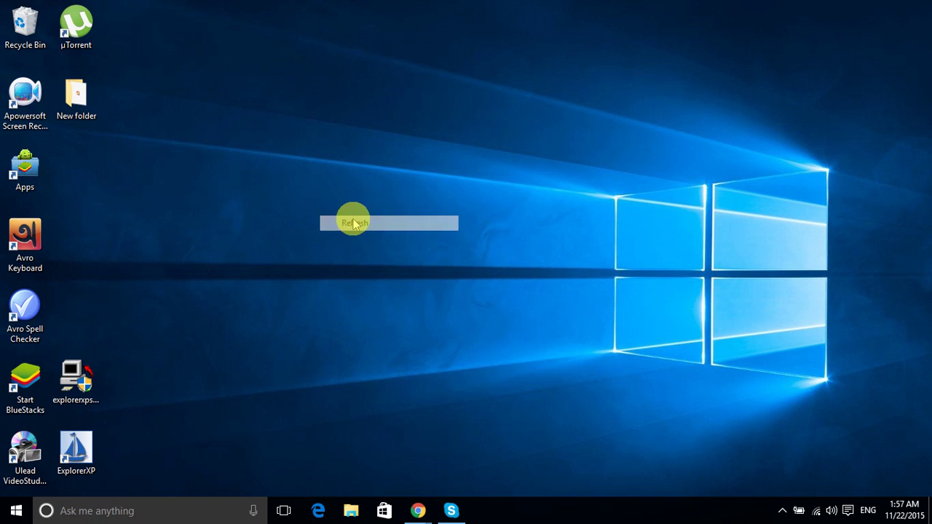
pyautogui.rightClick(274, 161)
pyautogui.click(314, 203)
pyautogui.rightClick(303, 184)
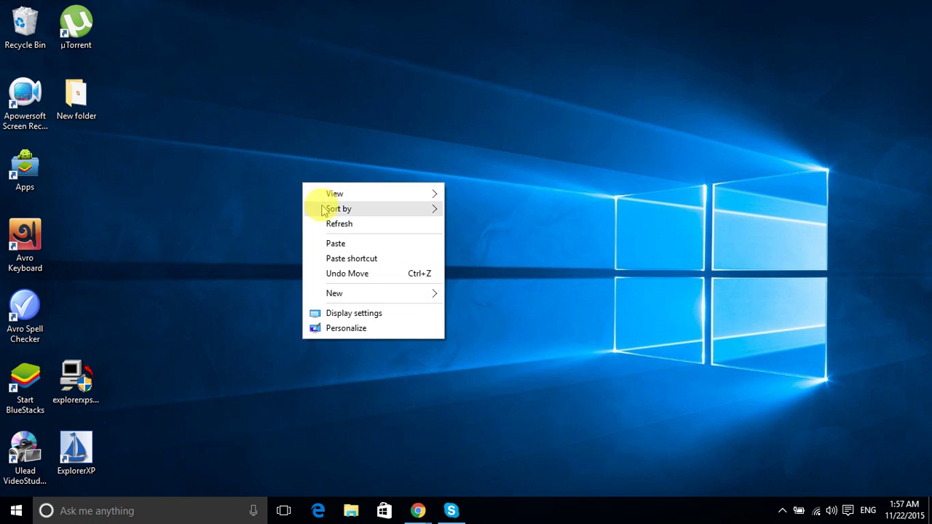
pyautogui.click(335, 223)
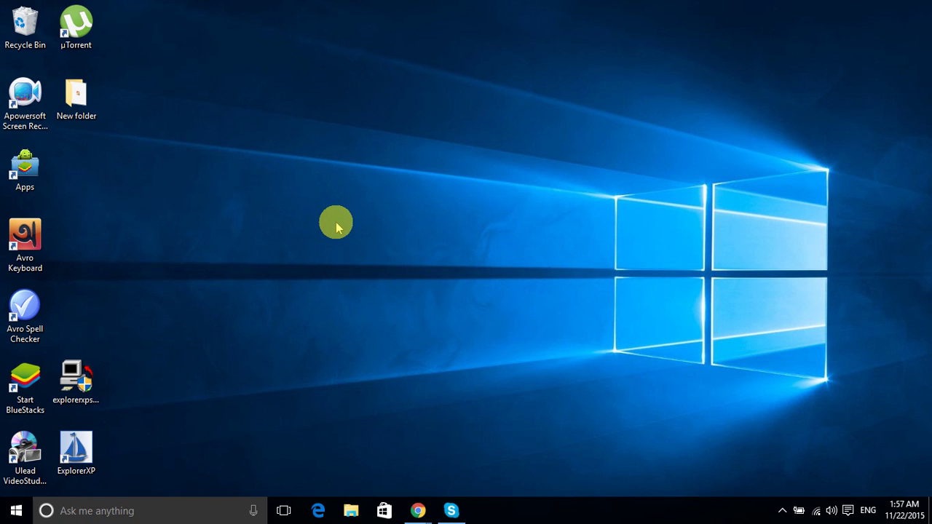